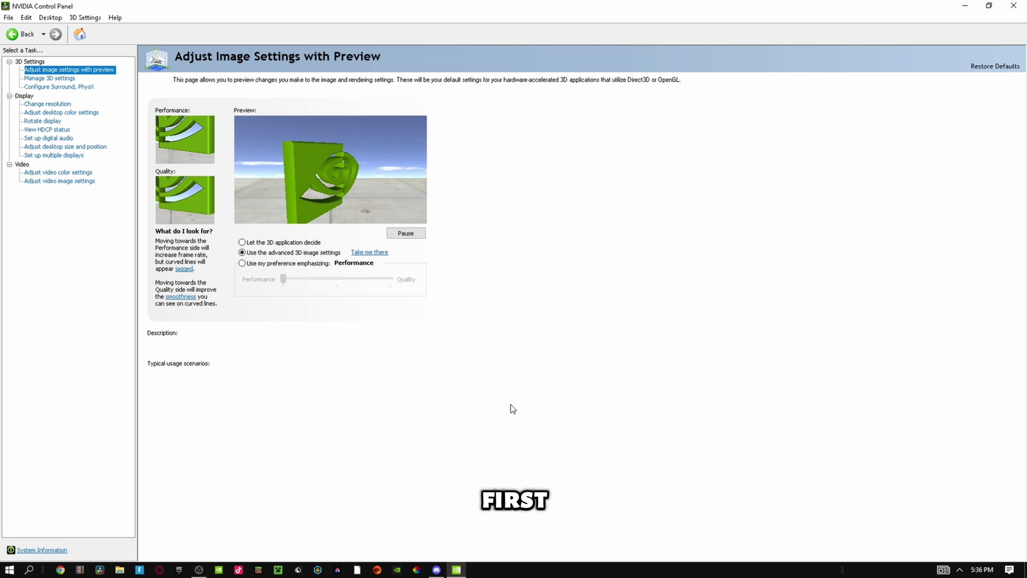
# In Manage 3D settings, leave the Virtual Reality – Variable Rate Super Sampling global setting at Off
pyautogui.click(54, 79)
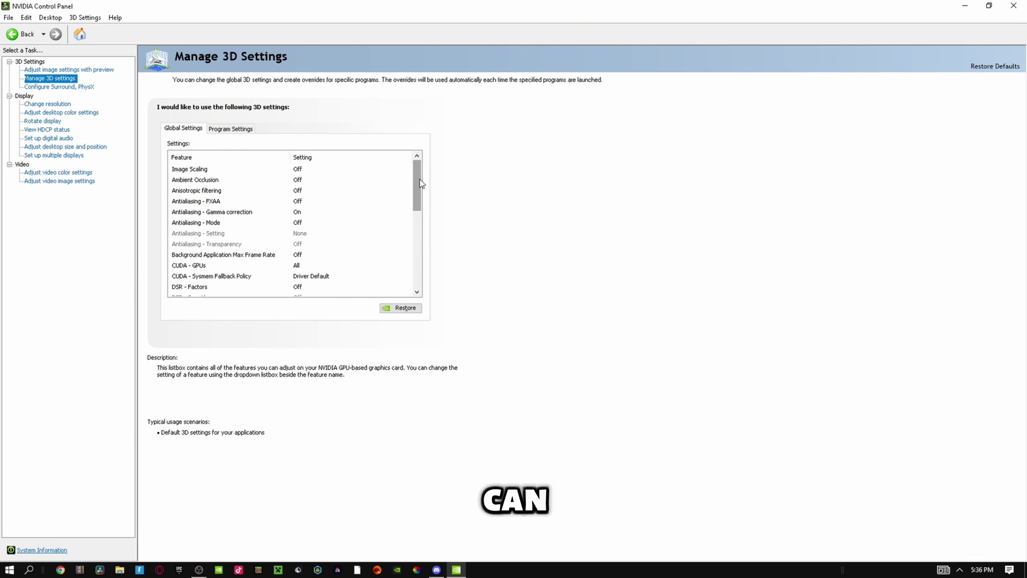
pyautogui.moveTo(420, 178); pyautogui.dragTo(420, 260)
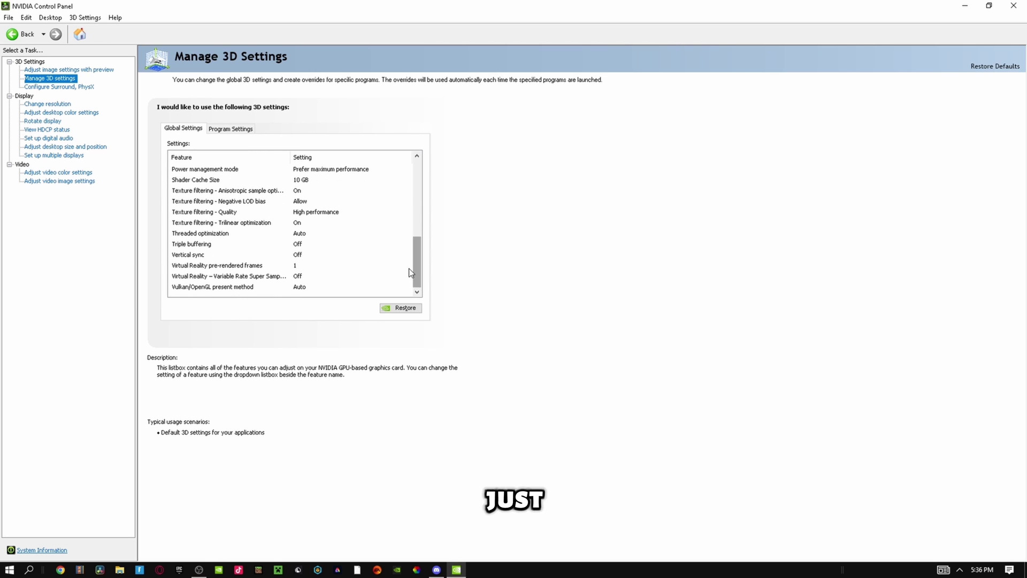
pyautogui.click(307, 276)
pyautogui.click(388, 277)
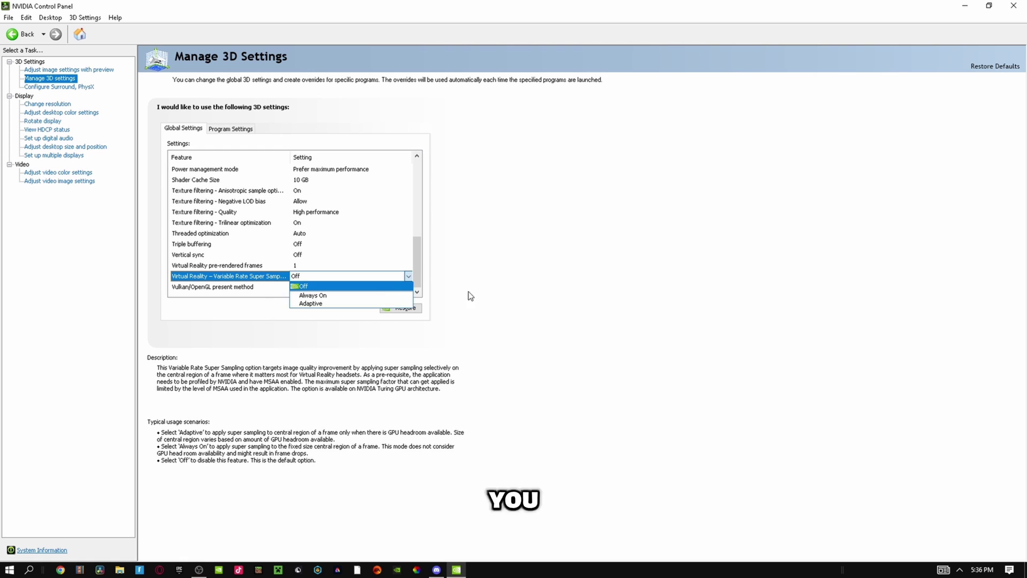
pyautogui.click(538, 294)
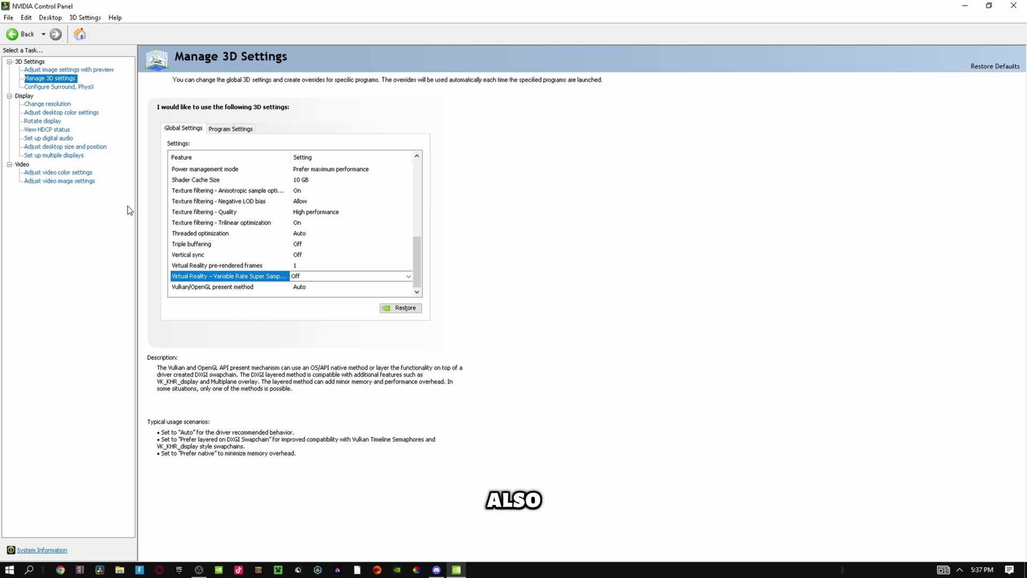
# Look over the Adjust video color settings page, then the Adjust desktop color settings page
pyautogui.click(52, 175)
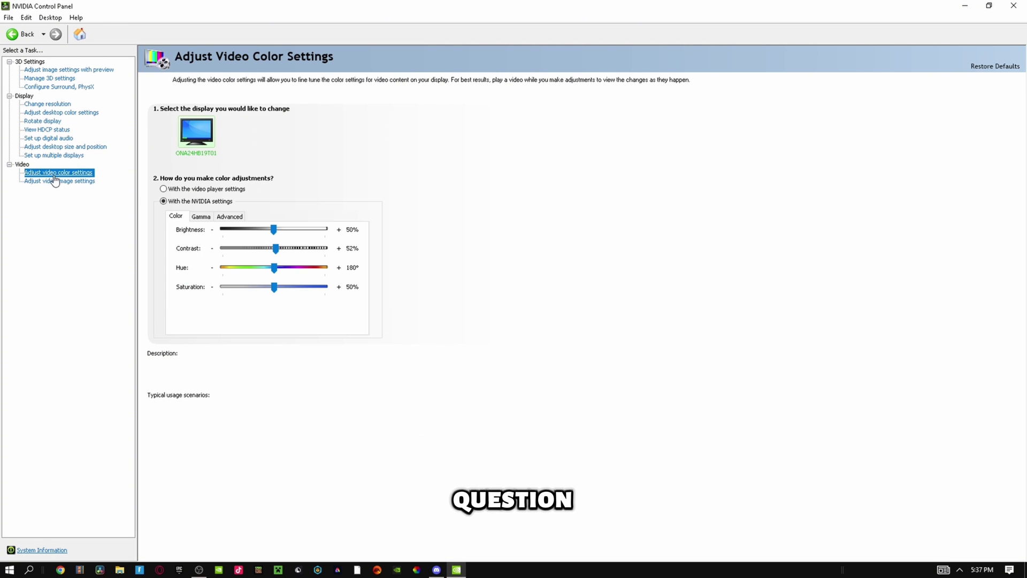
pyautogui.click(61, 113)
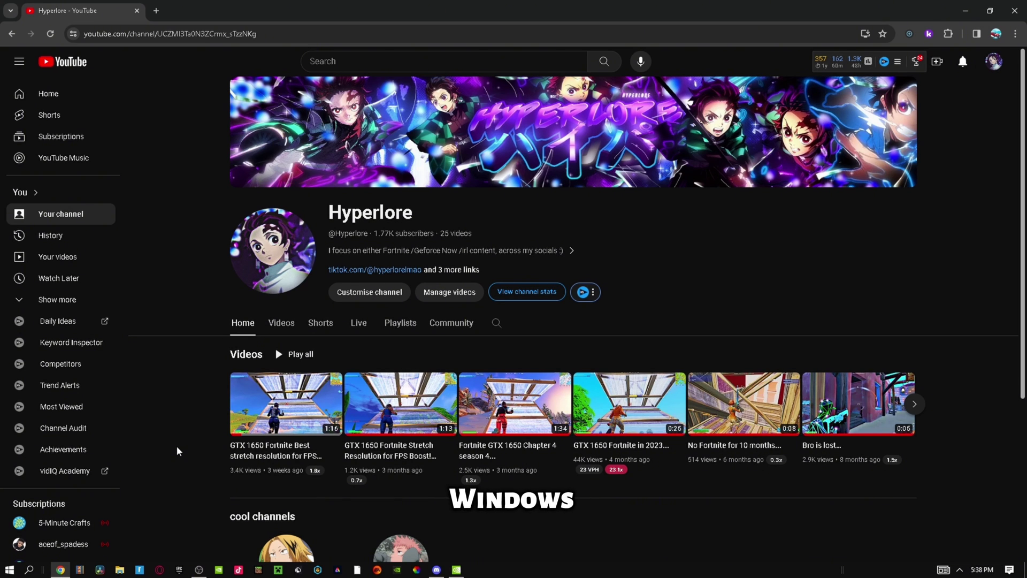
# Go to AppData\Local\FortniteGame\Saved\Config\WindowsClient in a maximized File Explorer window
pyautogui.press('super+r')
pyautogui.click(81, 540)
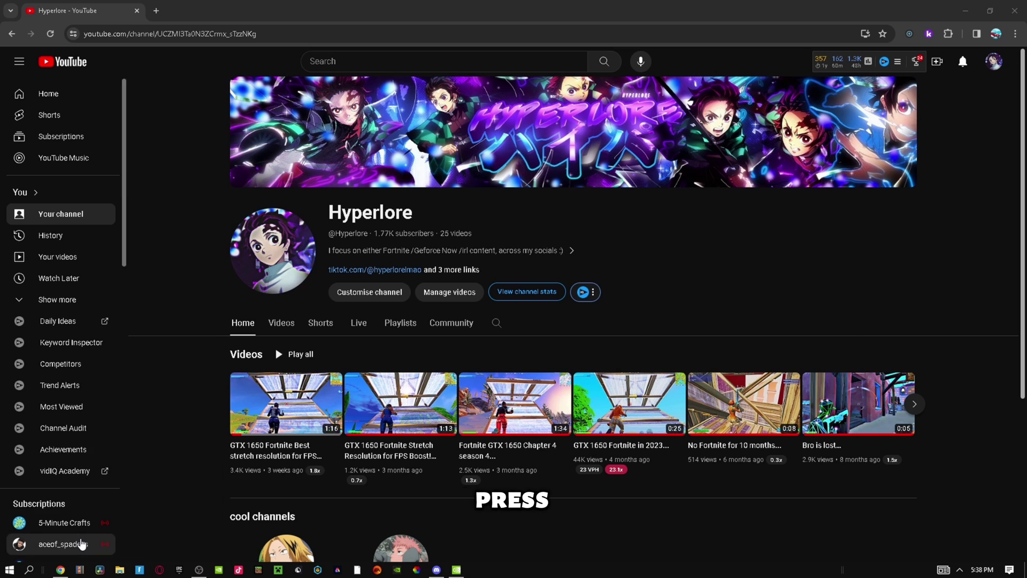
pyautogui.scroll(-6, 144, 471)
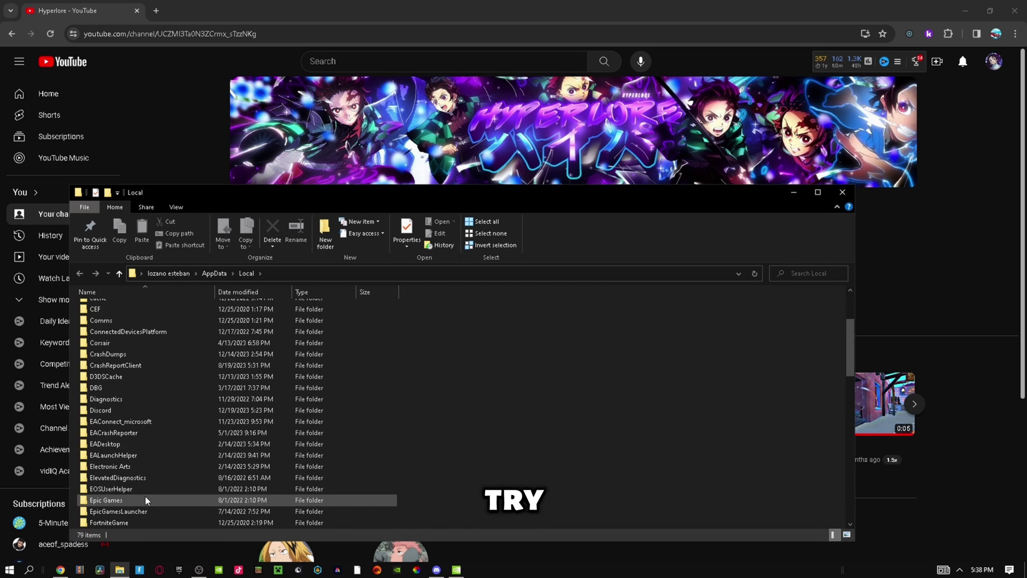
pyautogui.doubleClick(107, 421)
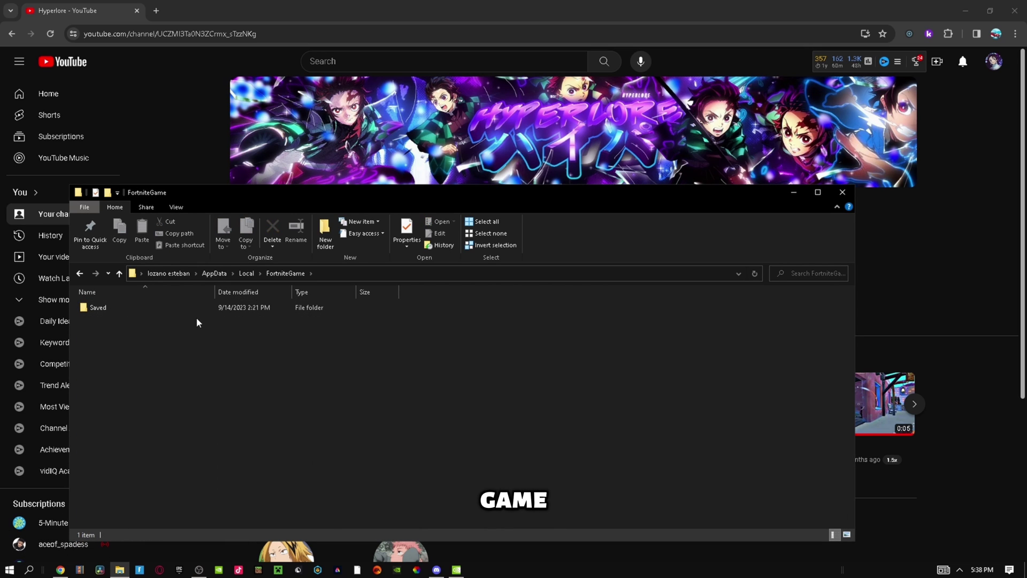
pyautogui.doubleClick(156, 308)
pyautogui.doubleClick(113, 318)
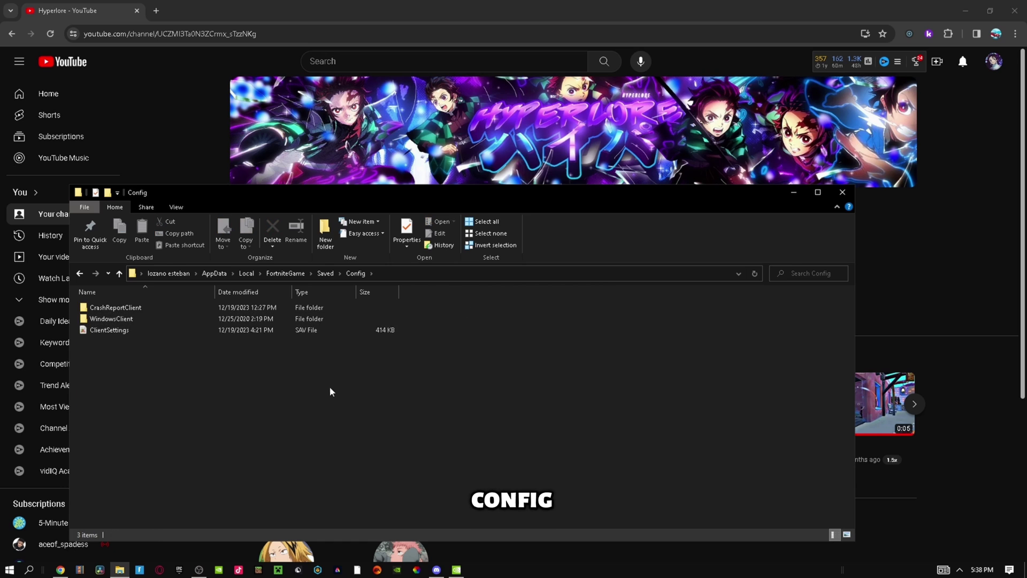
pyautogui.doubleClick(118, 319)
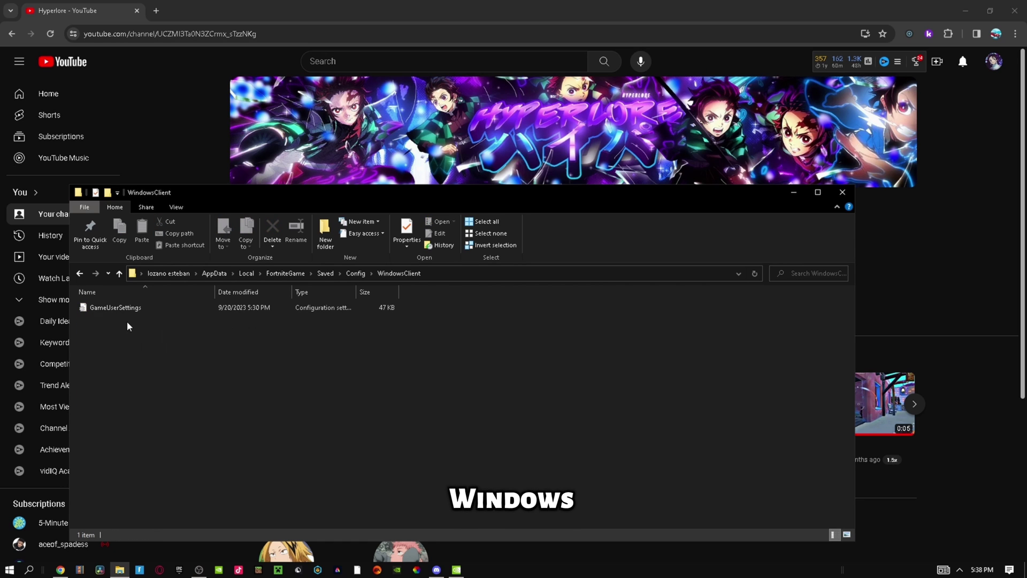
pyautogui.rightClick(169, 307)
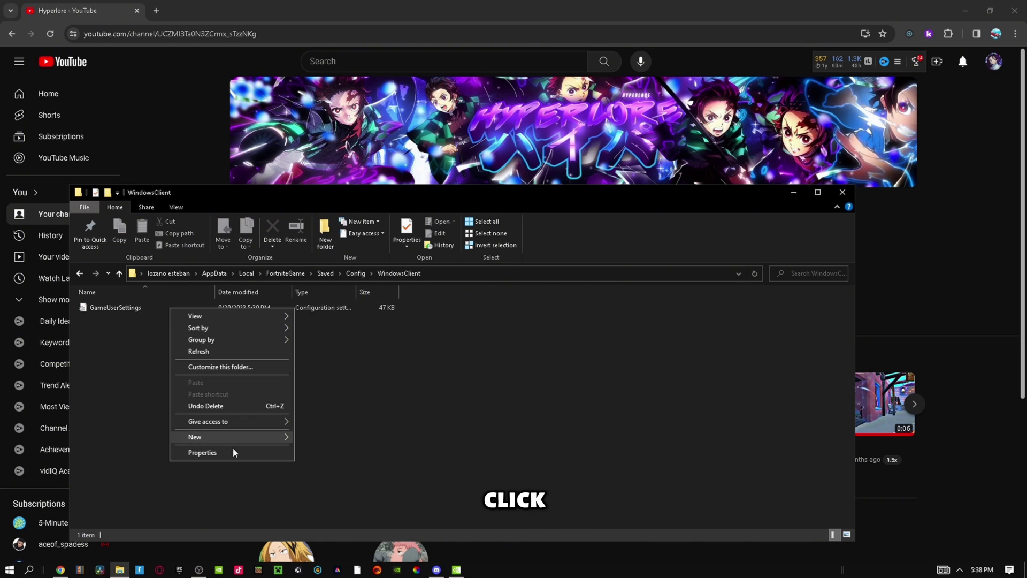
pyautogui.click(350, 378)
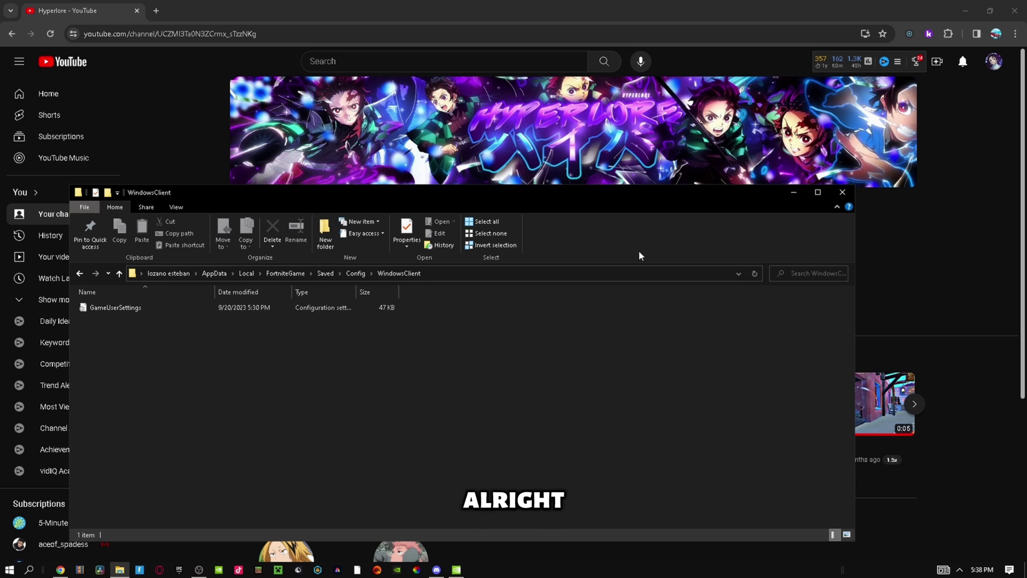
pyautogui.click(817, 193)
# Untick Read-only in WindowsClient Properties and apply it to all subfolders and files
pyautogui.rightClick(77, 128)
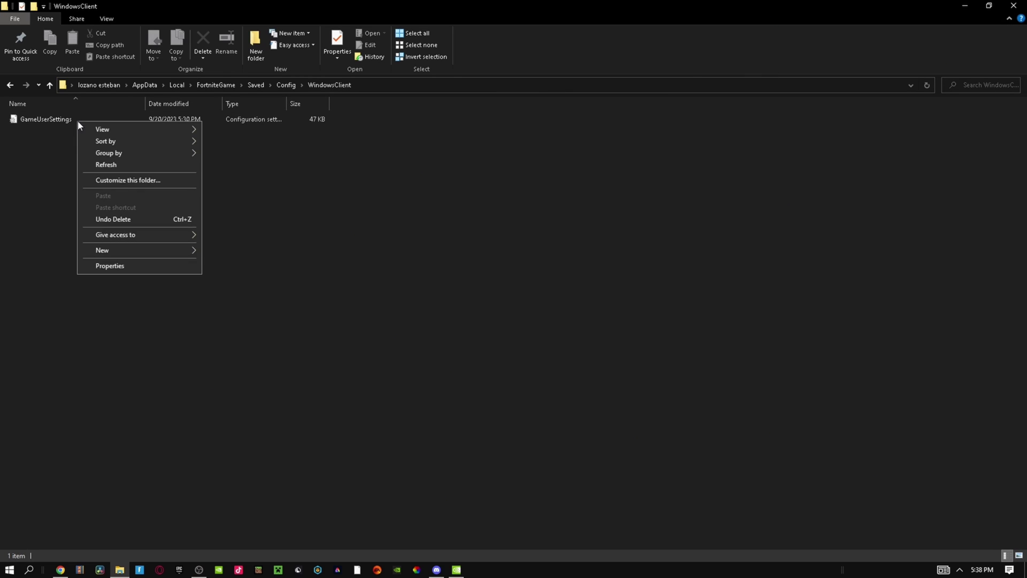
pyautogui.click(137, 268)
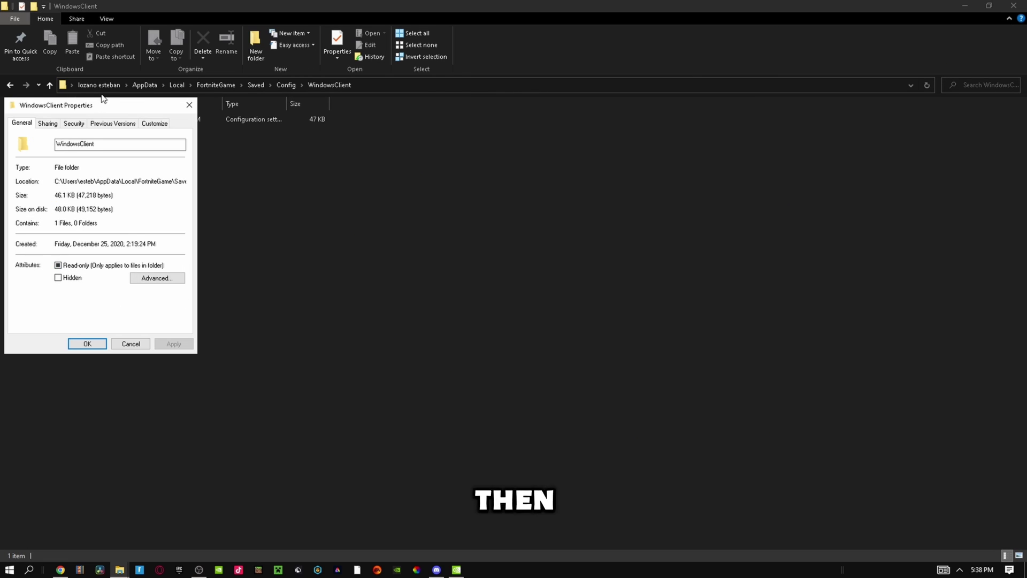
pyautogui.moveTo(129, 105); pyautogui.dragTo(585, 162)
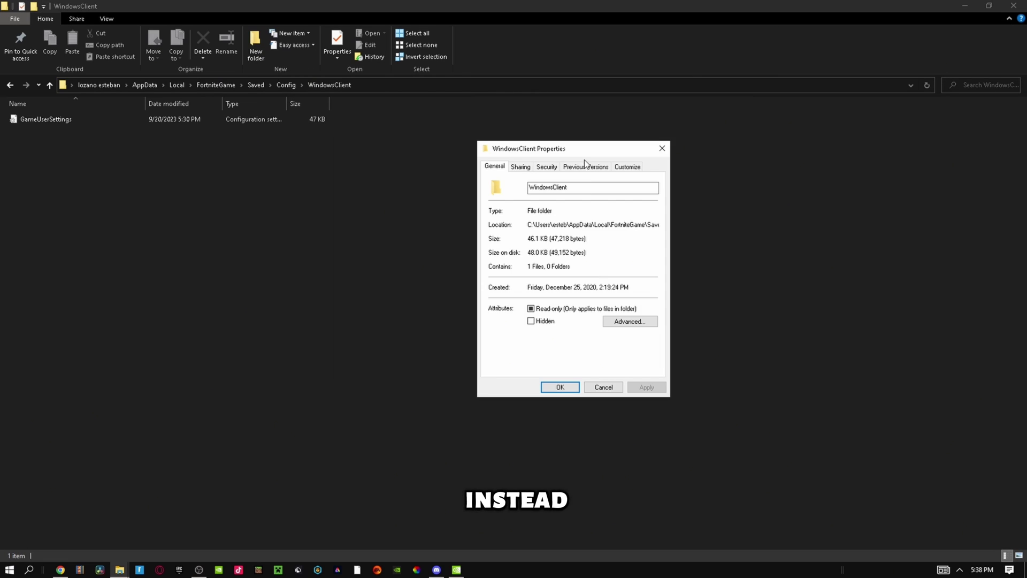
pyautogui.click(532, 309)
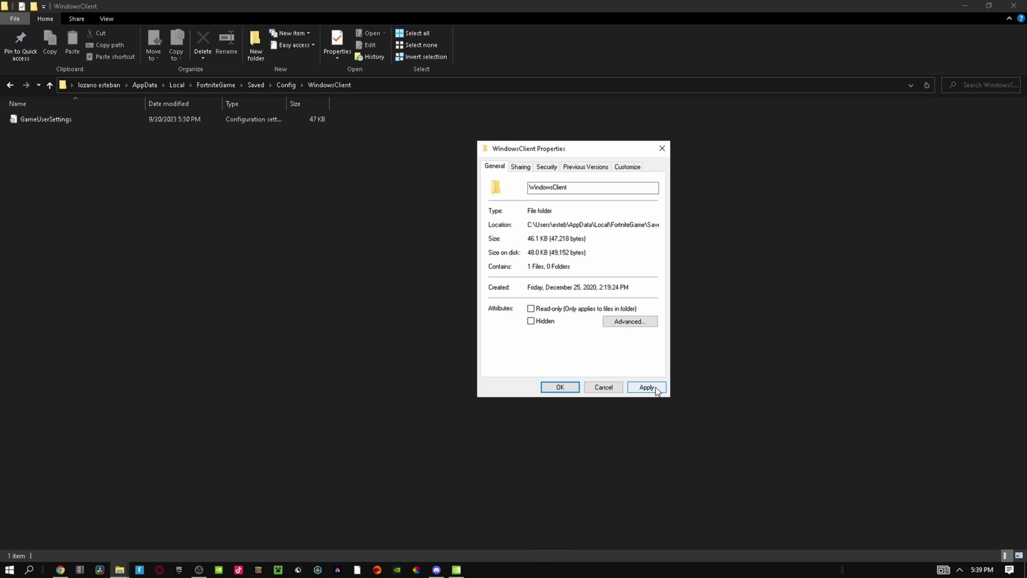
pyautogui.click(647, 388)
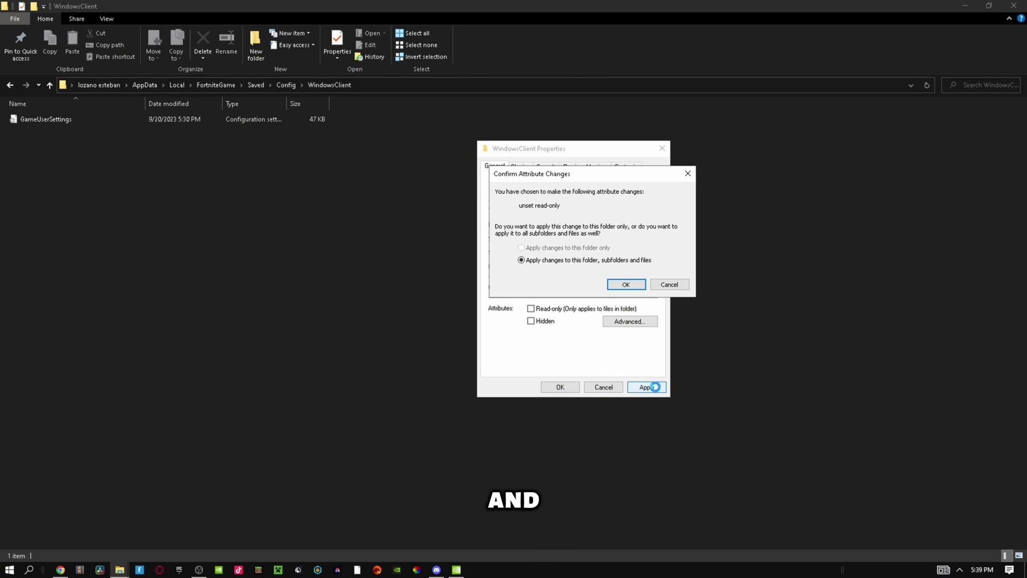
pyautogui.click(627, 285)
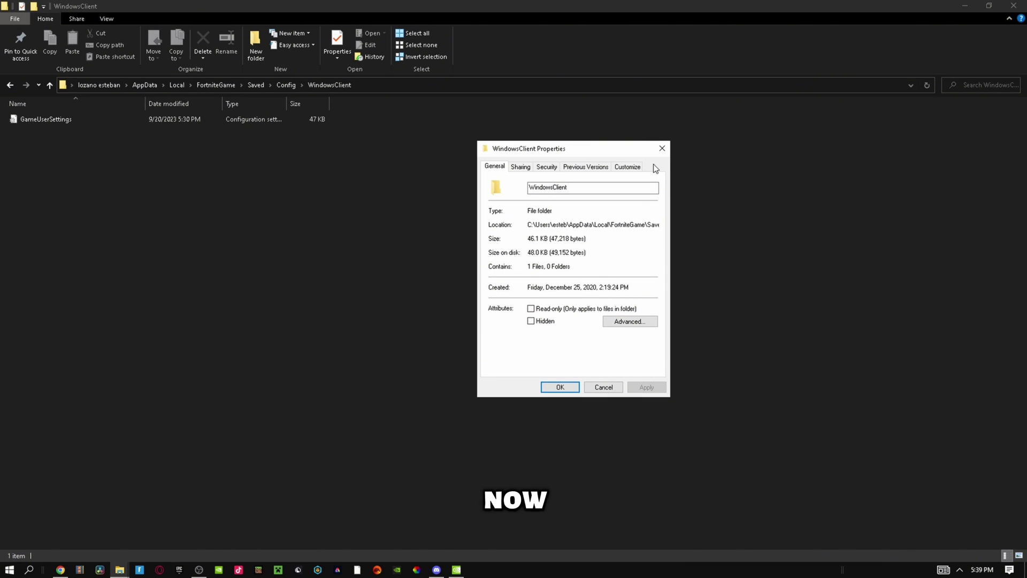
pyautogui.click(662, 153)
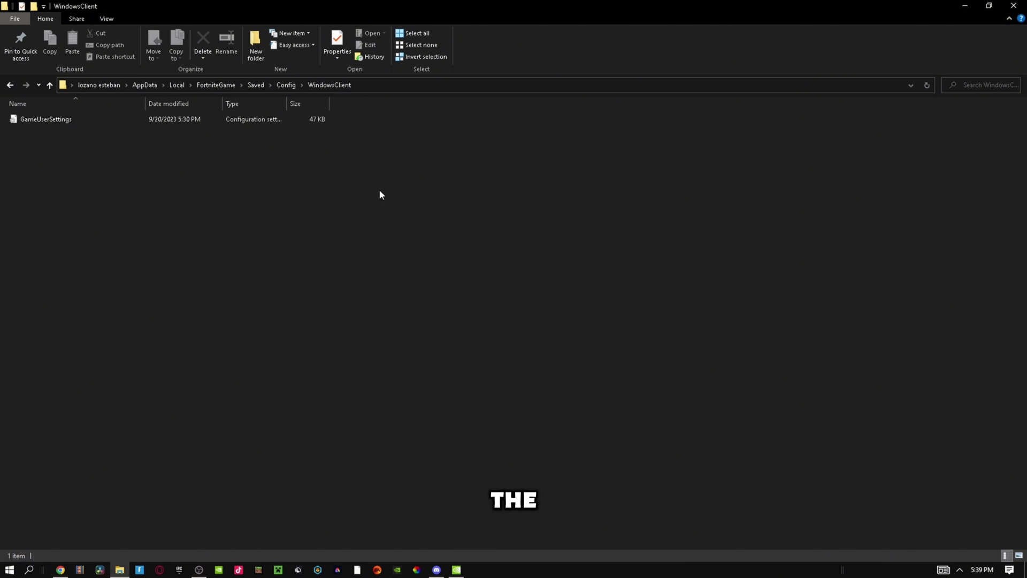
pyautogui.doubleClick(59, 123)
pyautogui.moveTo(1009, 92); pyautogui.dragTo(1024, 214)
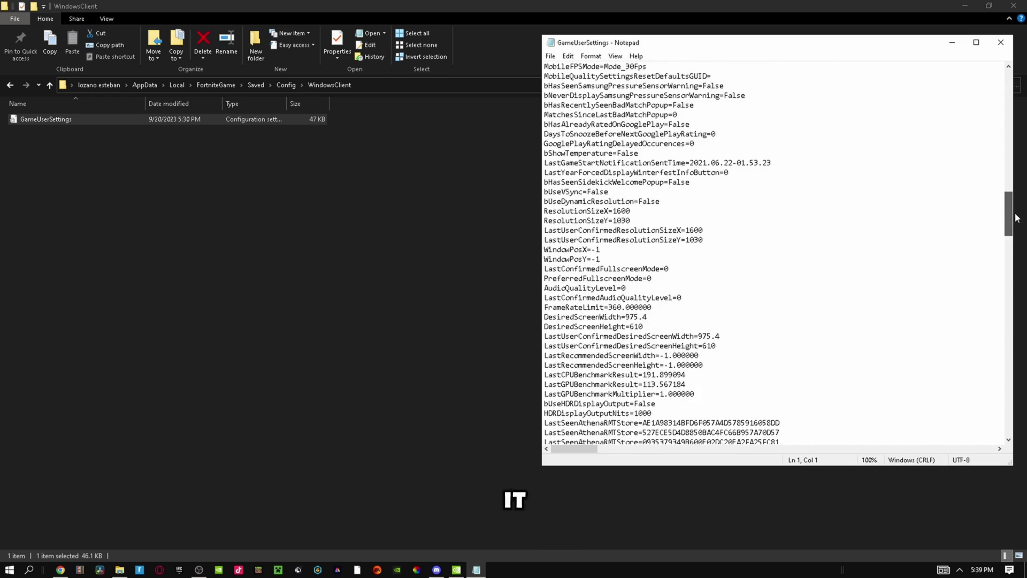
pyautogui.click(694, 230)
pyautogui.click(630, 211)
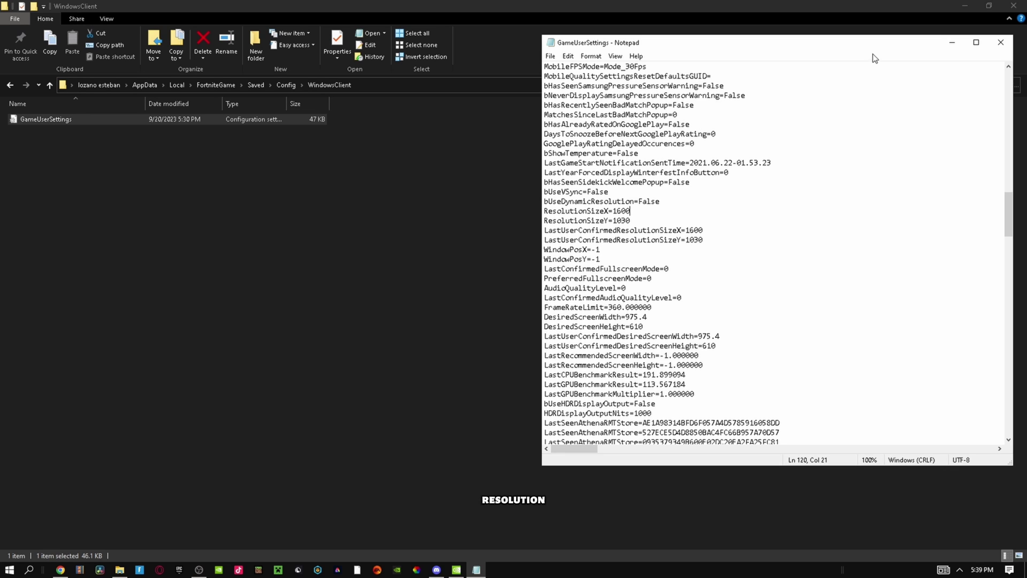
pyautogui.click(1000, 47)
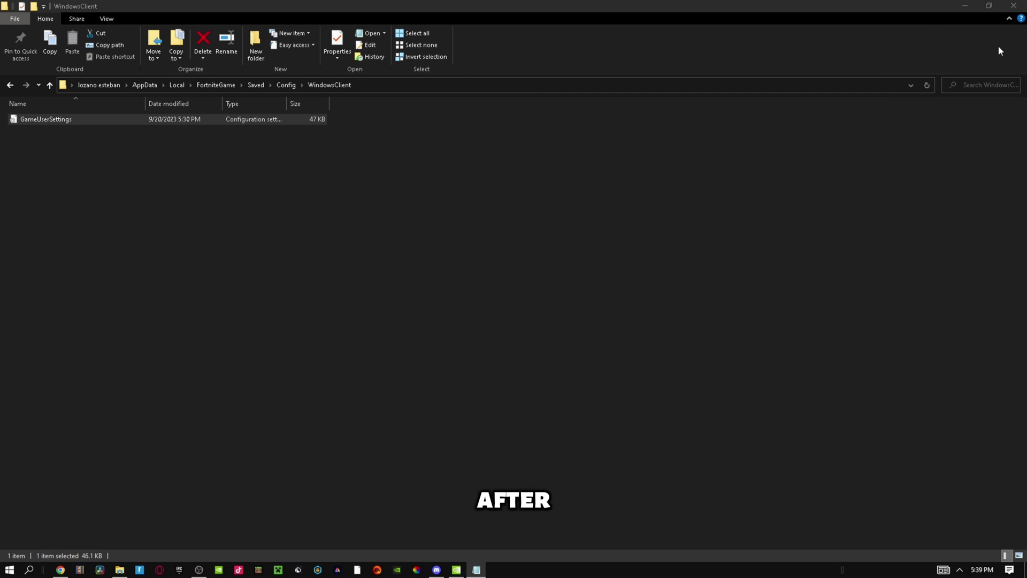
# Tick Read-only in GameUserSettings Properties and apply it
pyautogui.rightClick(99, 119)
pyautogui.click(175, 321)
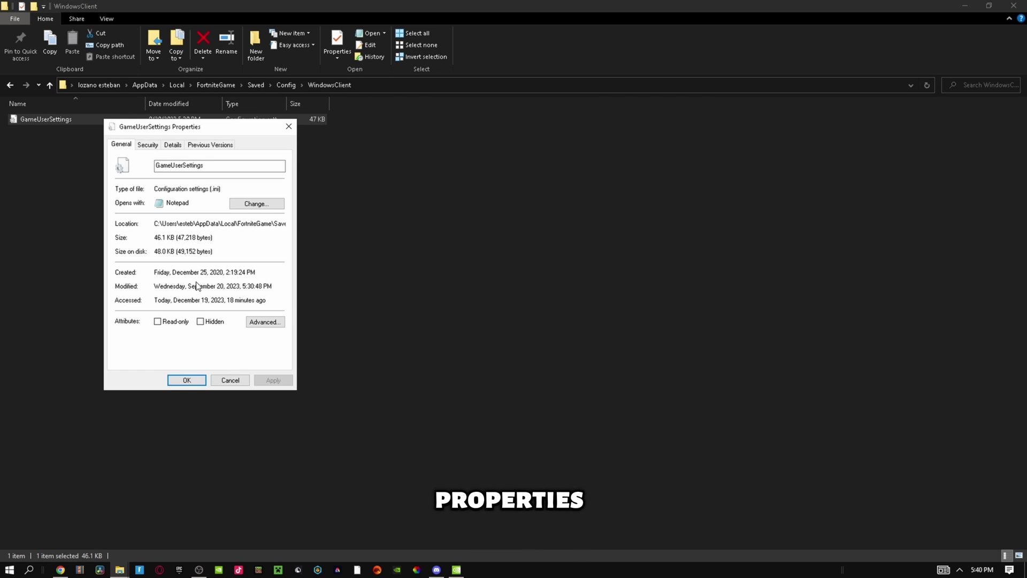
pyautogui.click(158, 321)
pyautogui.click(287, 384)
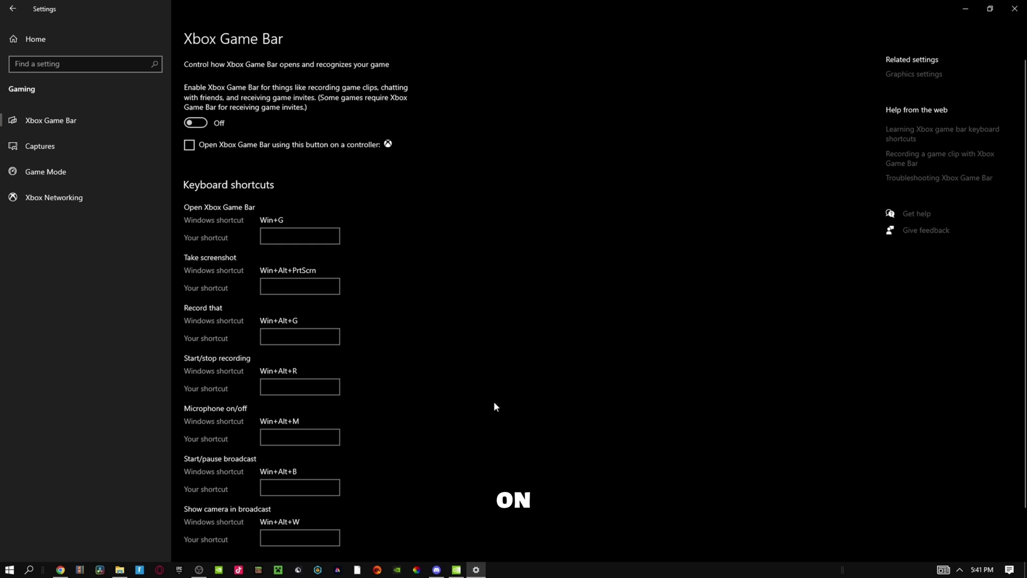
# Check the Captures, Game Mode and Xbox Networking pages, ending back on Game Mode
pyautogui.click(69, 141)
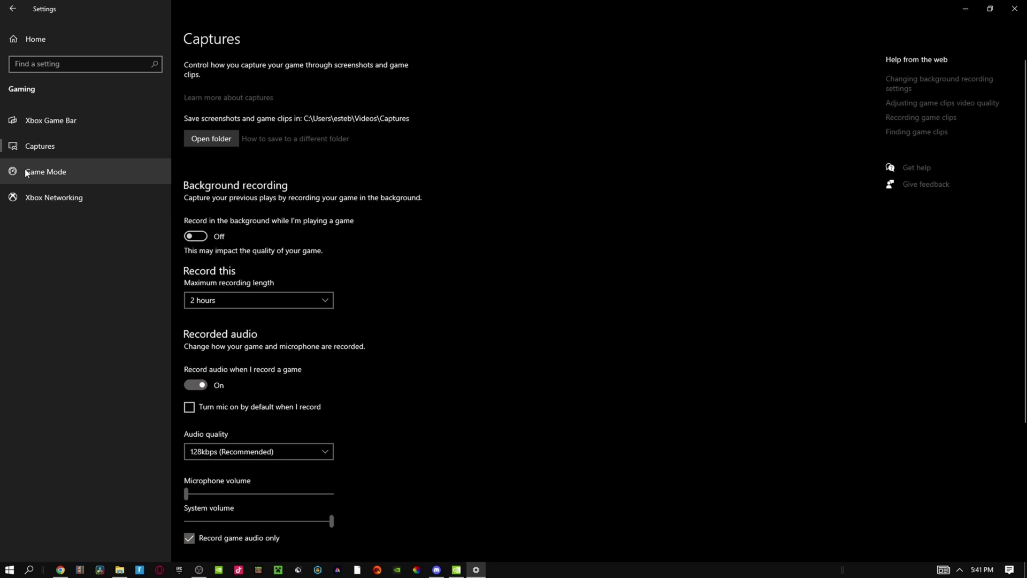
pyautogui.click(63, 178)
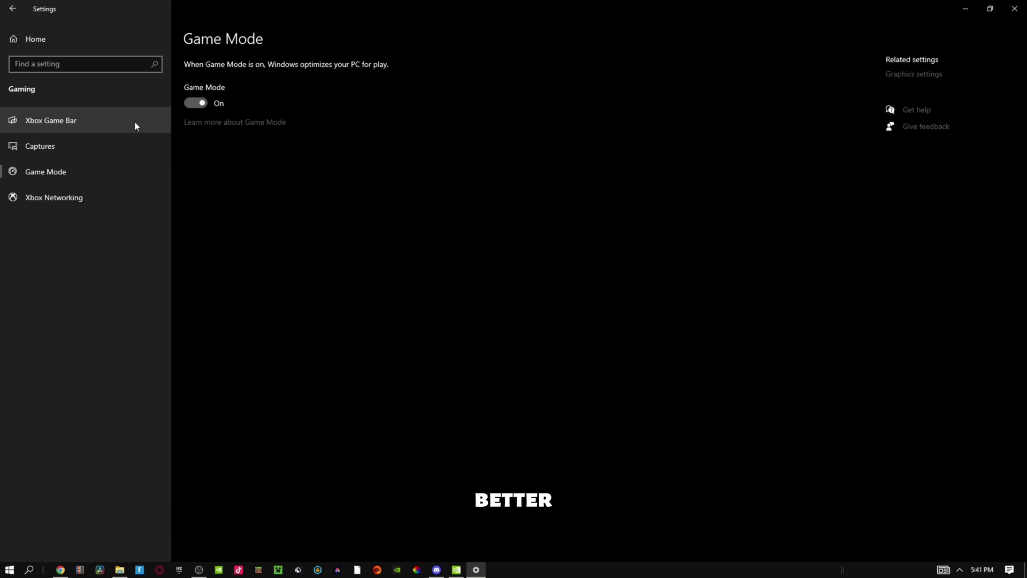
pyautogui.click(77, 198)
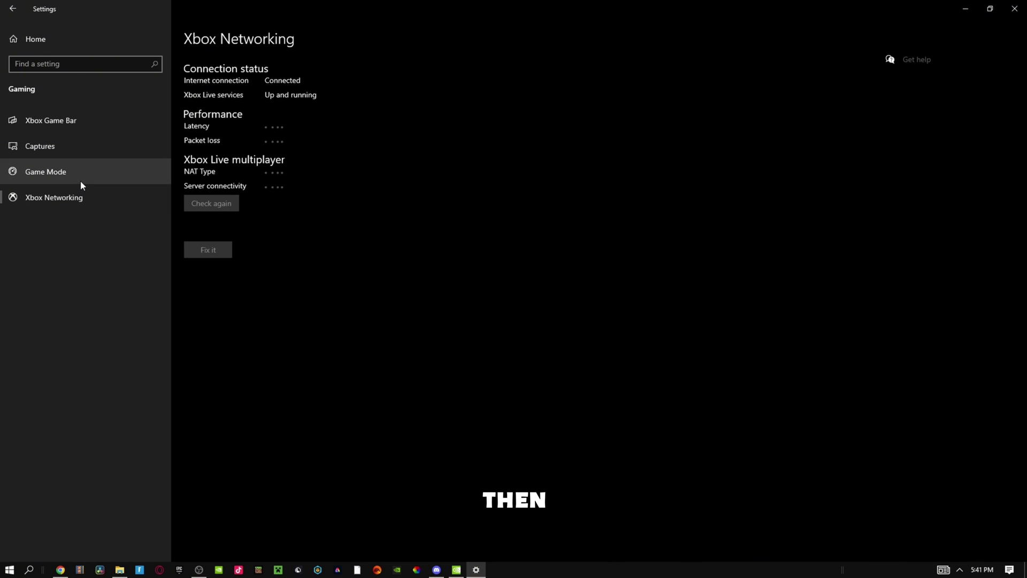
pyautogui.click(81, 183)
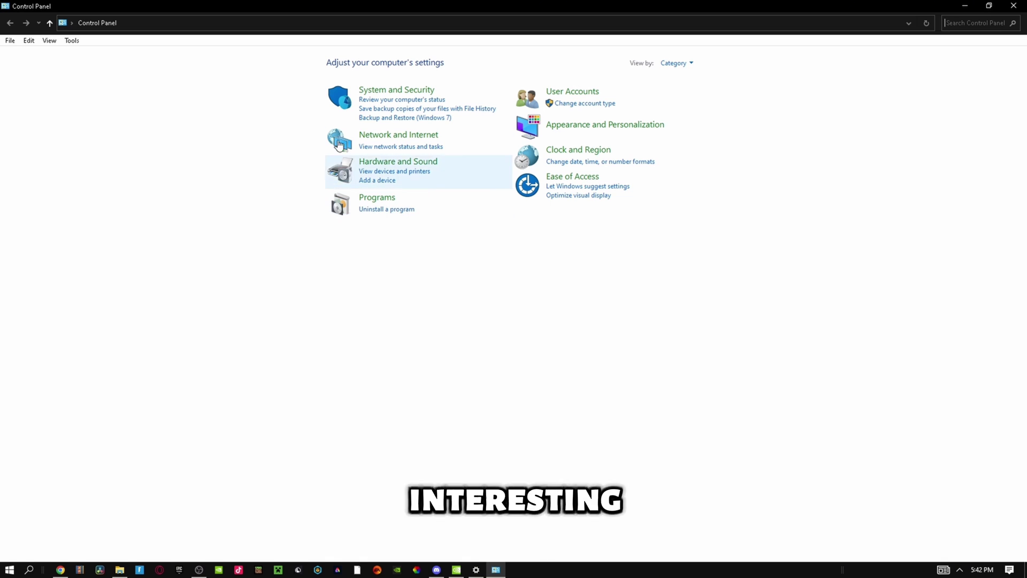
# Select the High performance plan under System and Security > Power Options
pyautogui.click(404, 94)
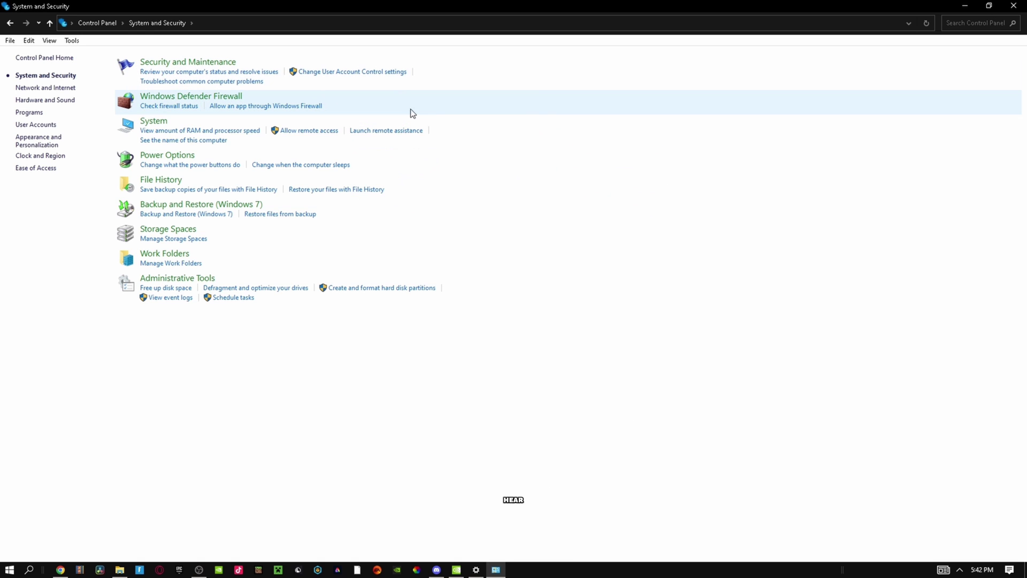
pyautogui.click(168, 155)
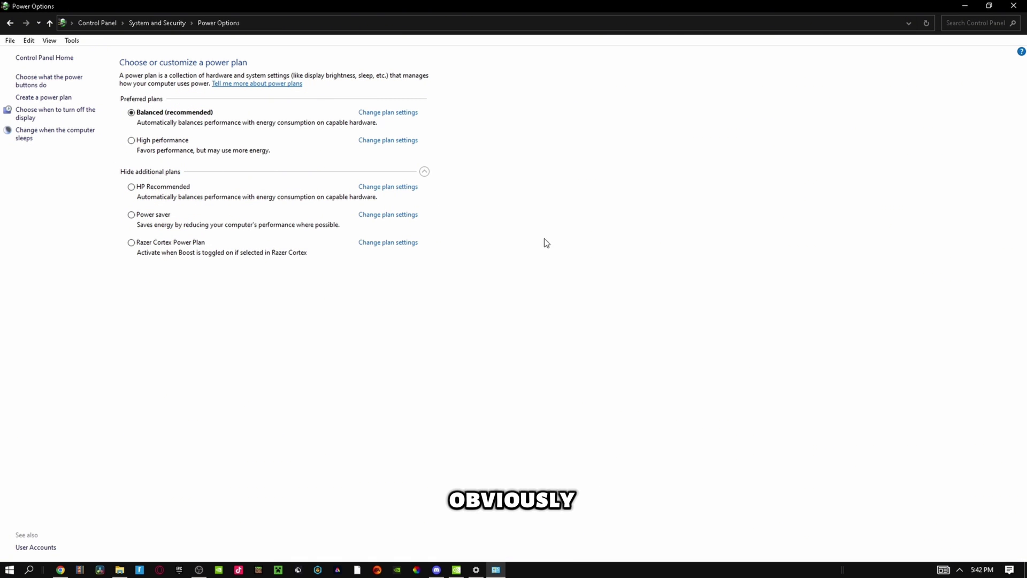
pyautogui.click(131, 141)
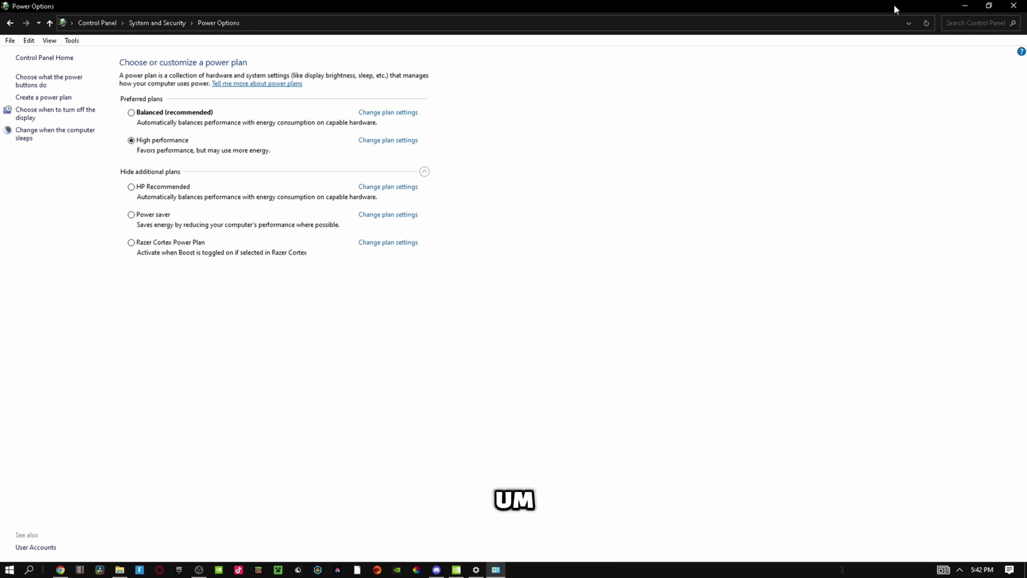
pyautogui.doubleClick(859, 8)
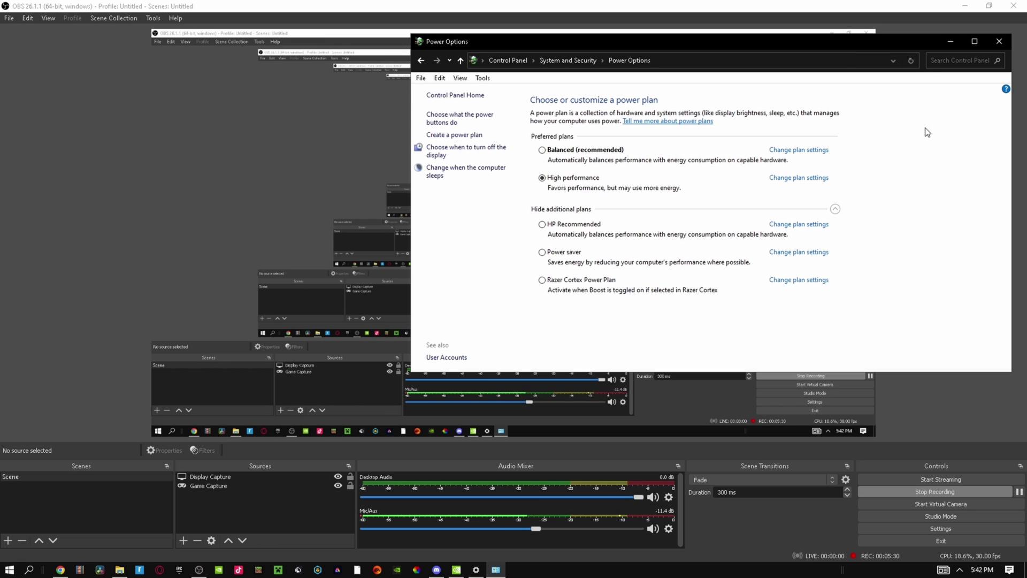
# Maximize the Power Options window
pyautogui.click(974, 42)
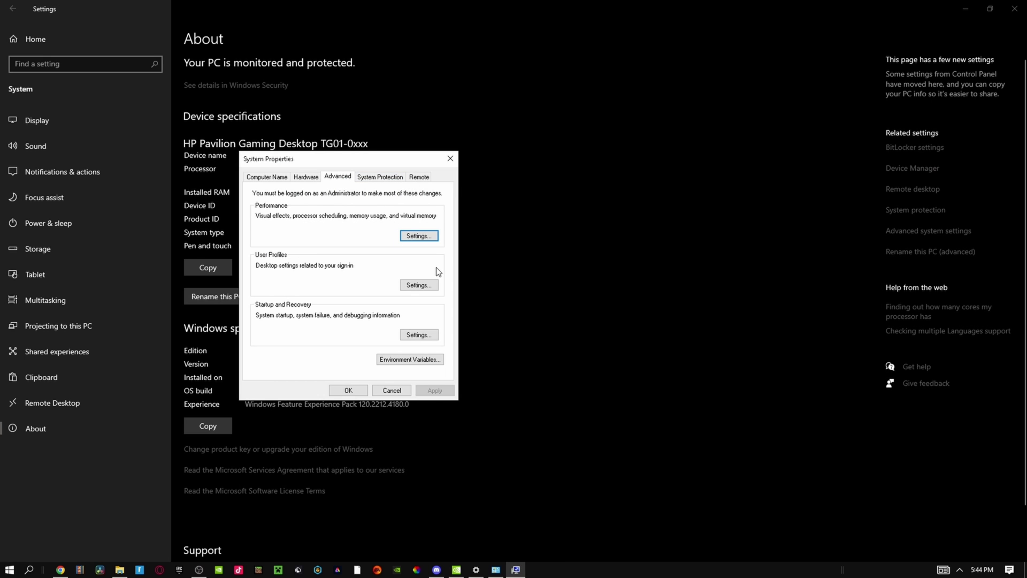
# Open the Performance Options from the Advanced tab's Performance Settings
pyautogui.click(419, 237)
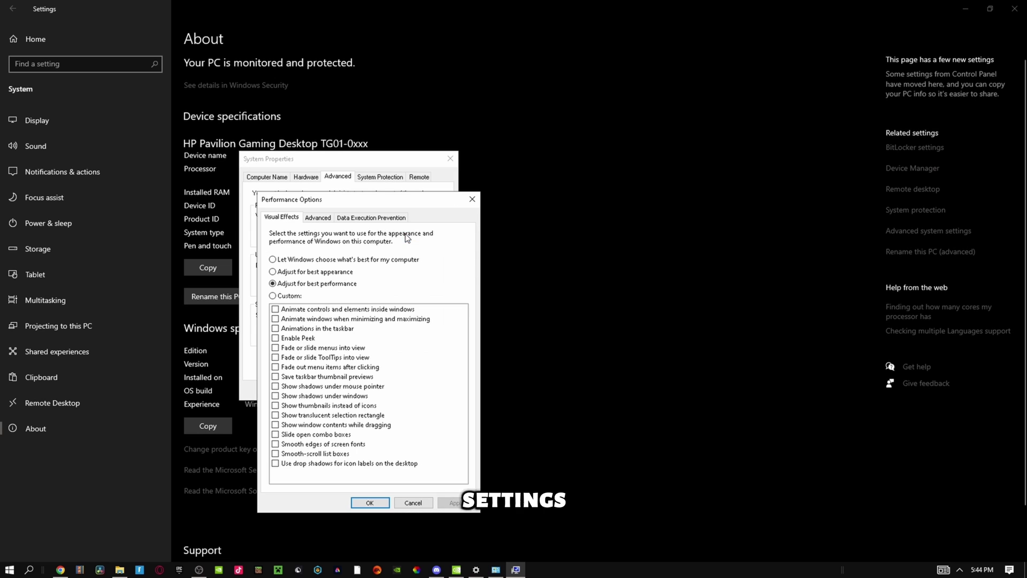